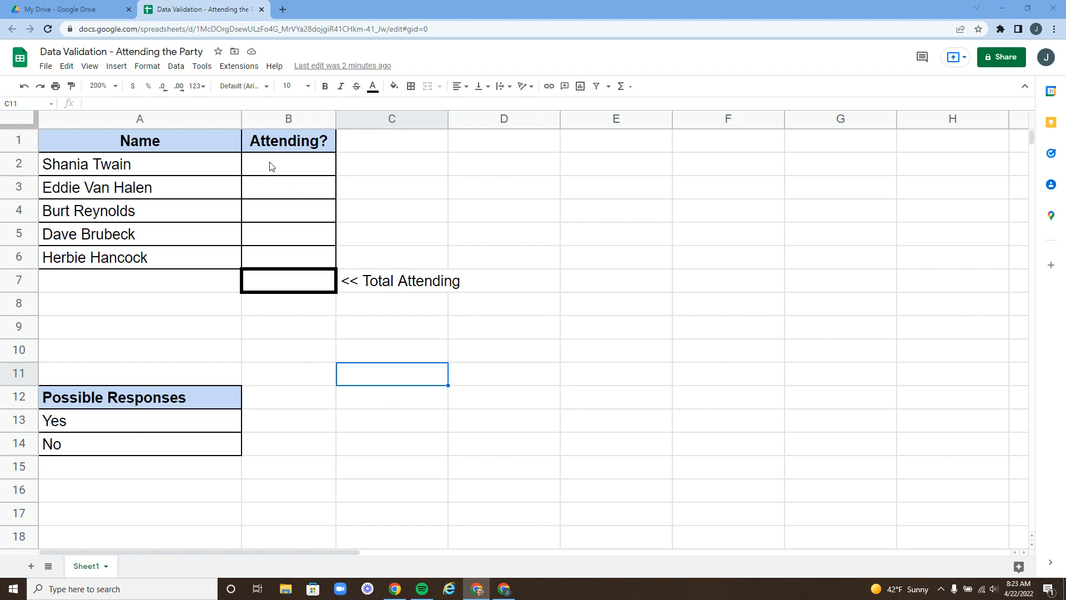
Open data validation for the Attending? cells B2:B6 and try the Checkbox criterion with custom cell values.
drag(294, 165, 287, 263)
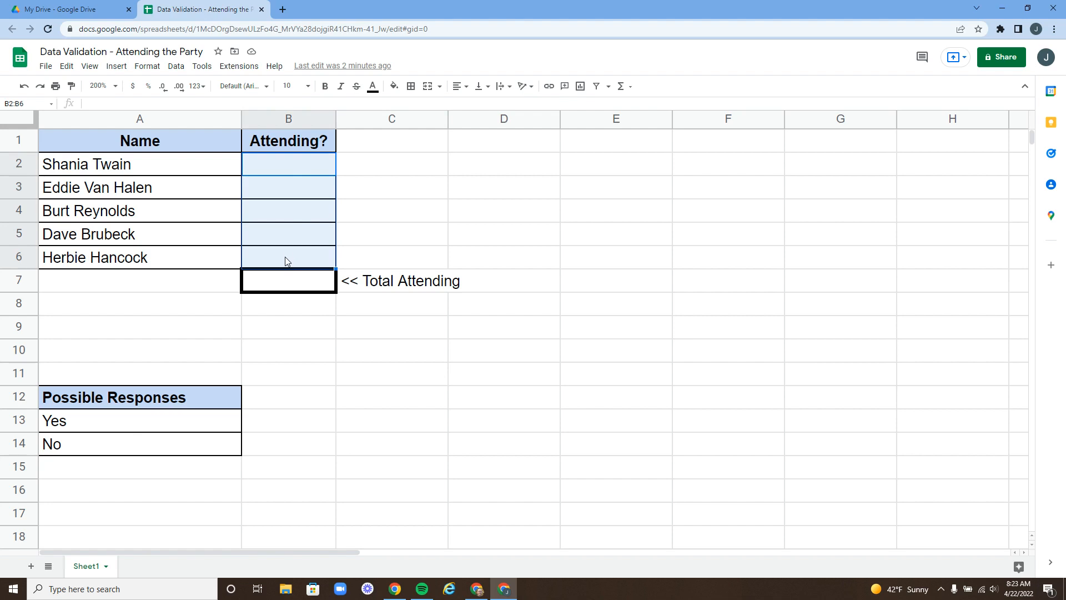
click(404, 174)
drag(296, 166, 299, 265)
click(176, 67)
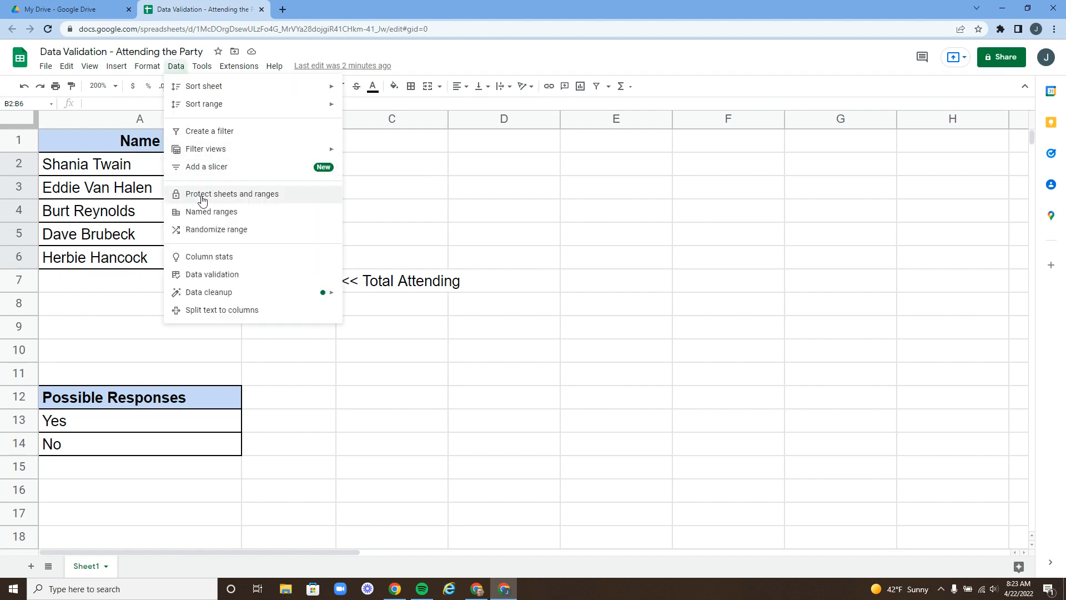
click(205, 276)
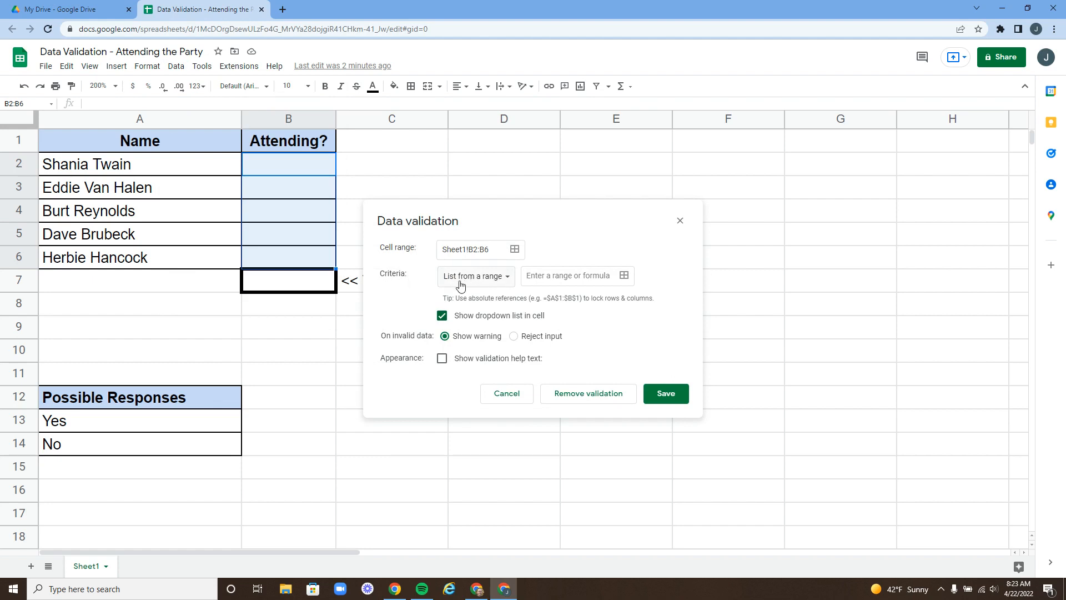
click(507, 282)
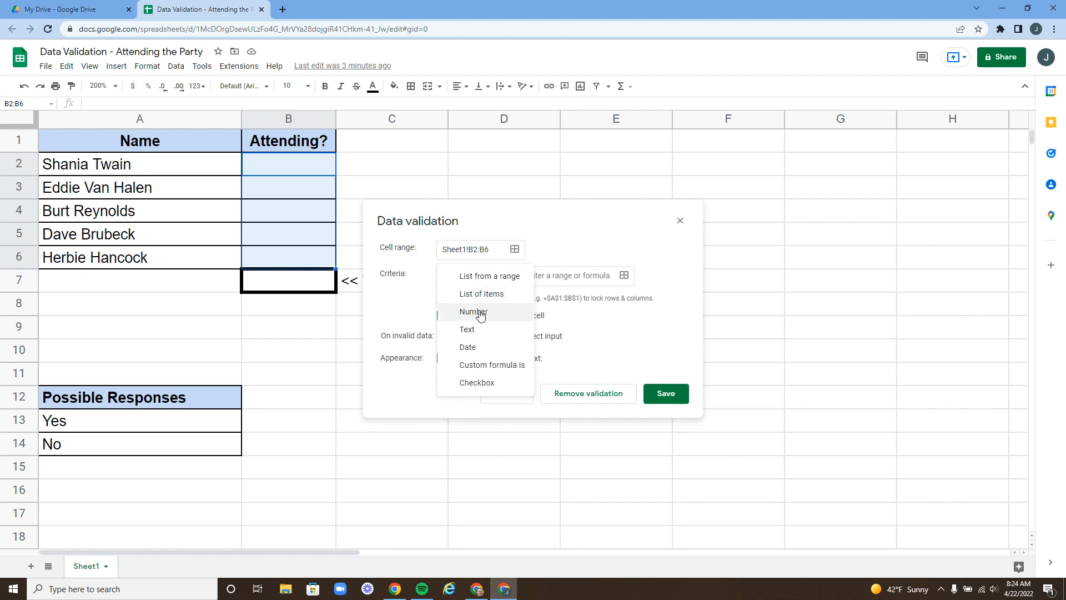
click(483, 385)
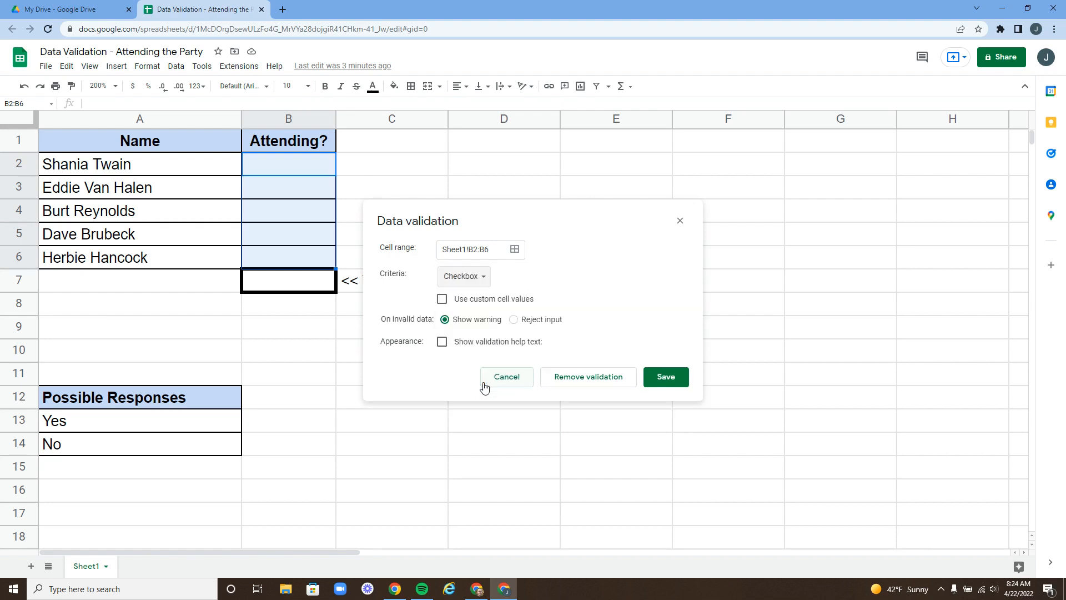
click(442, 299)
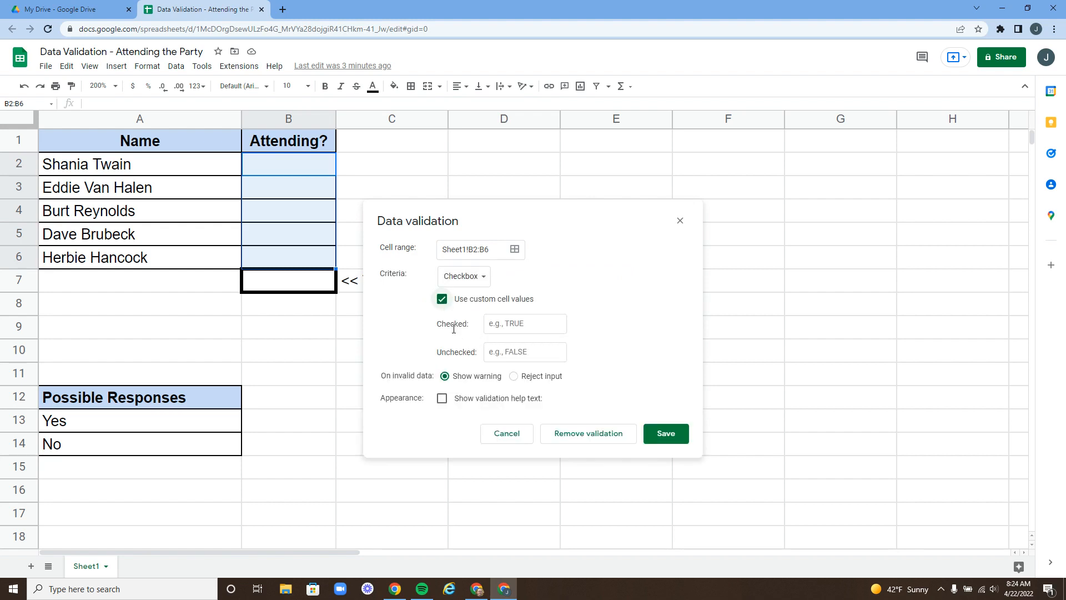
click(541, 324)
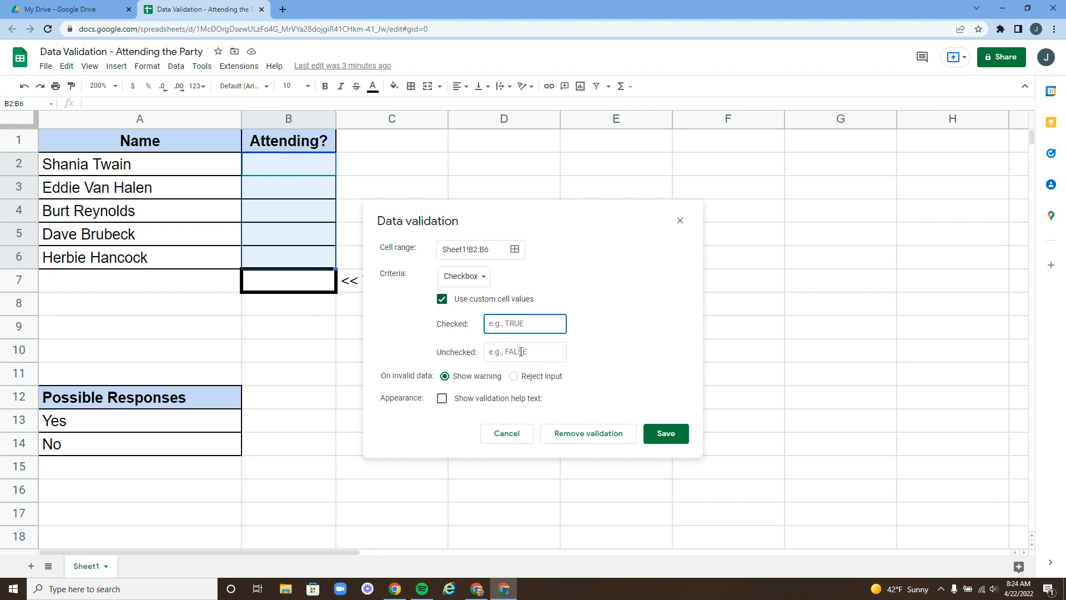
click(442, 298)
Give B2:B6 an in-cell dropdown list from range A13:A14 that rejects invalid input, and view the choices in B2.
click(484, 278)
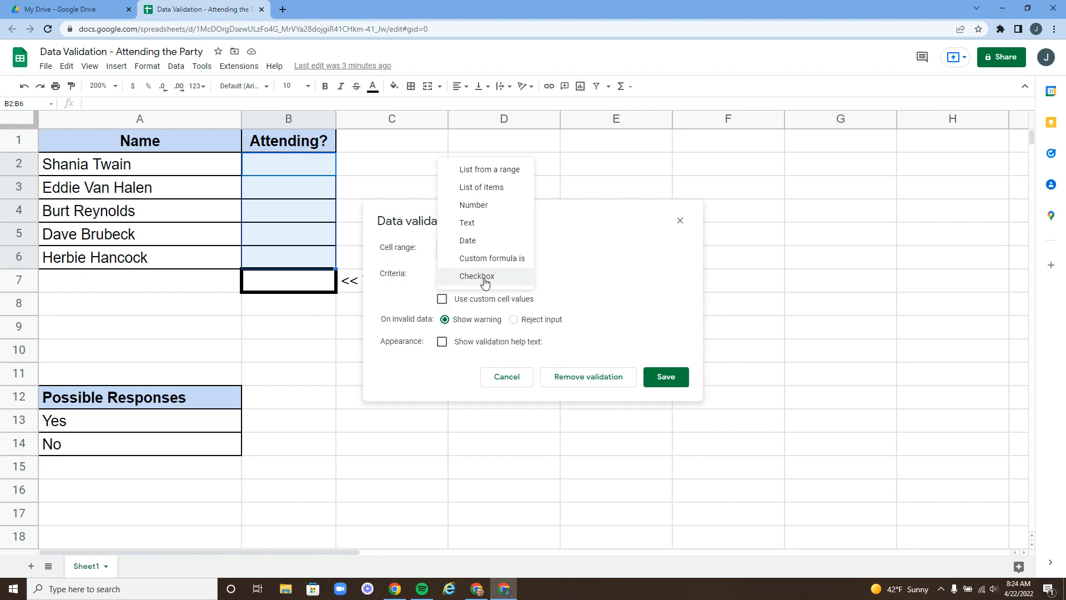
click(481, 170)
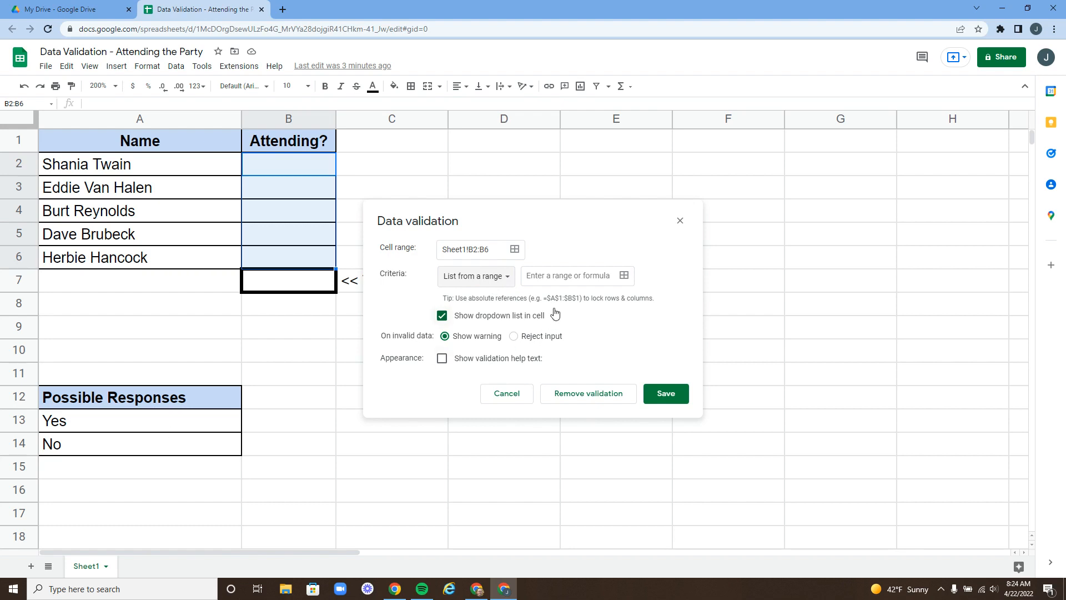
click(624, 277)
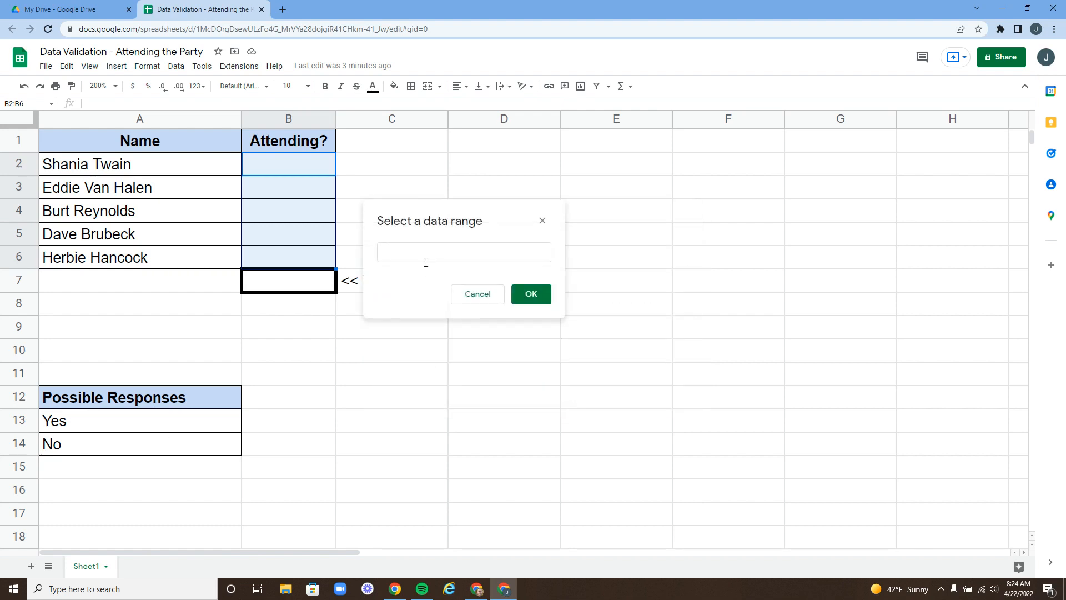
drag(71, 423, 71, 443)
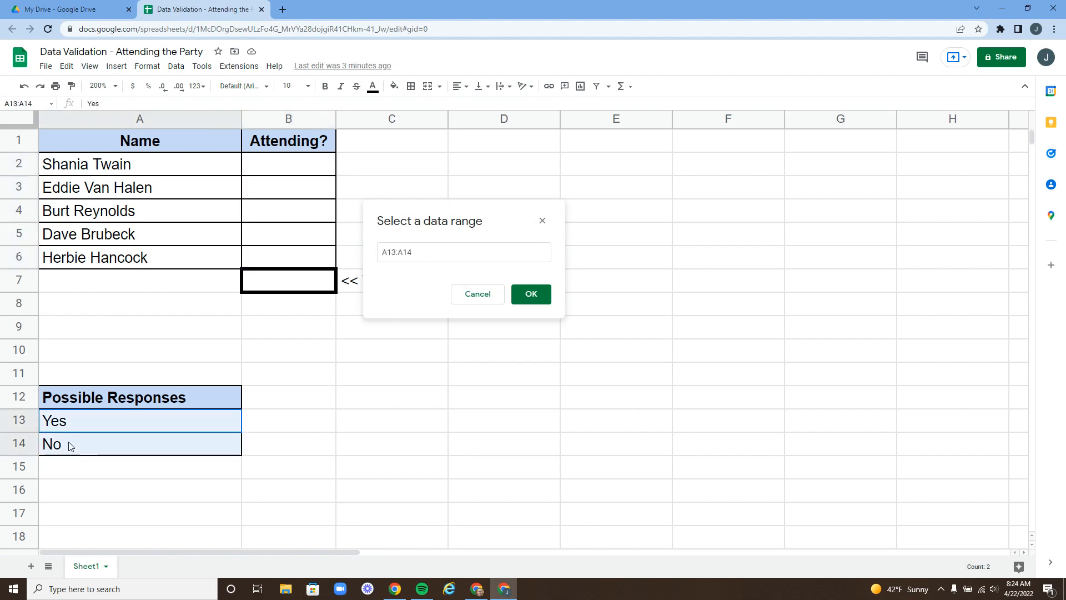
click(540, 301)
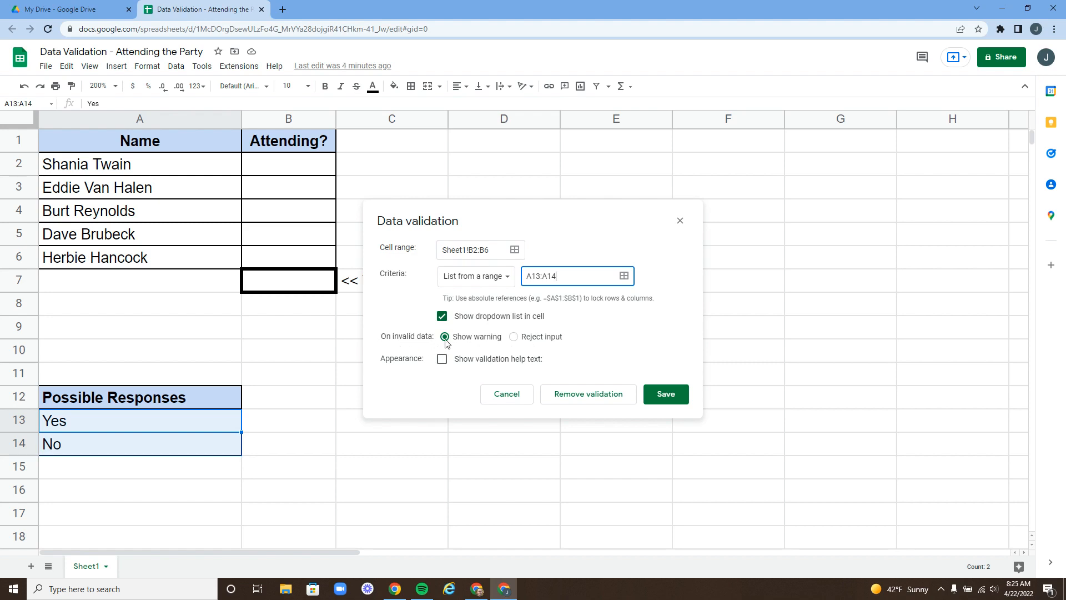
click(514, 338)
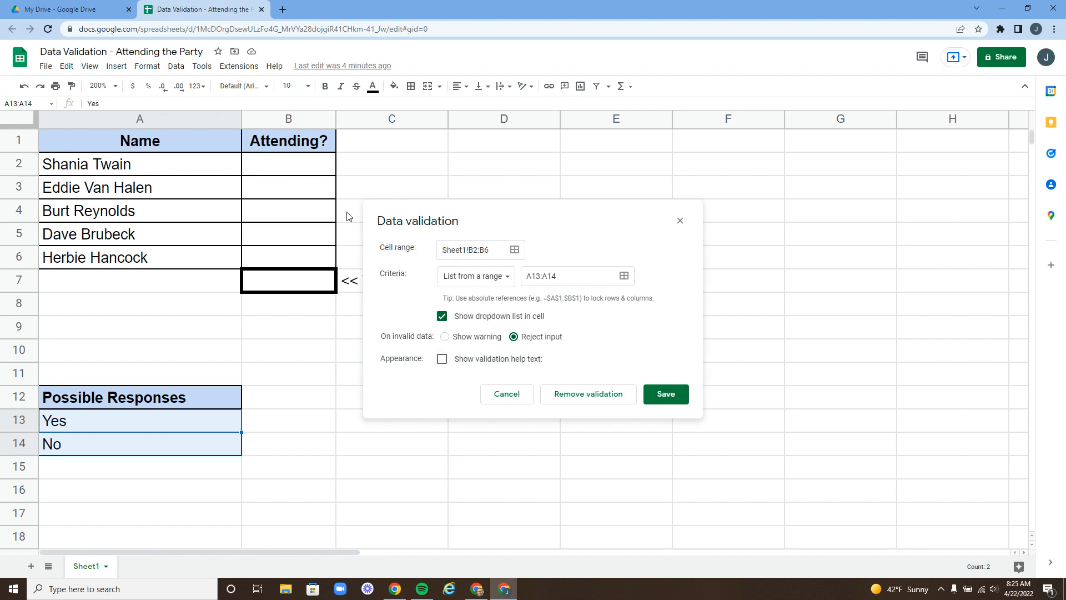
click(662, 395)
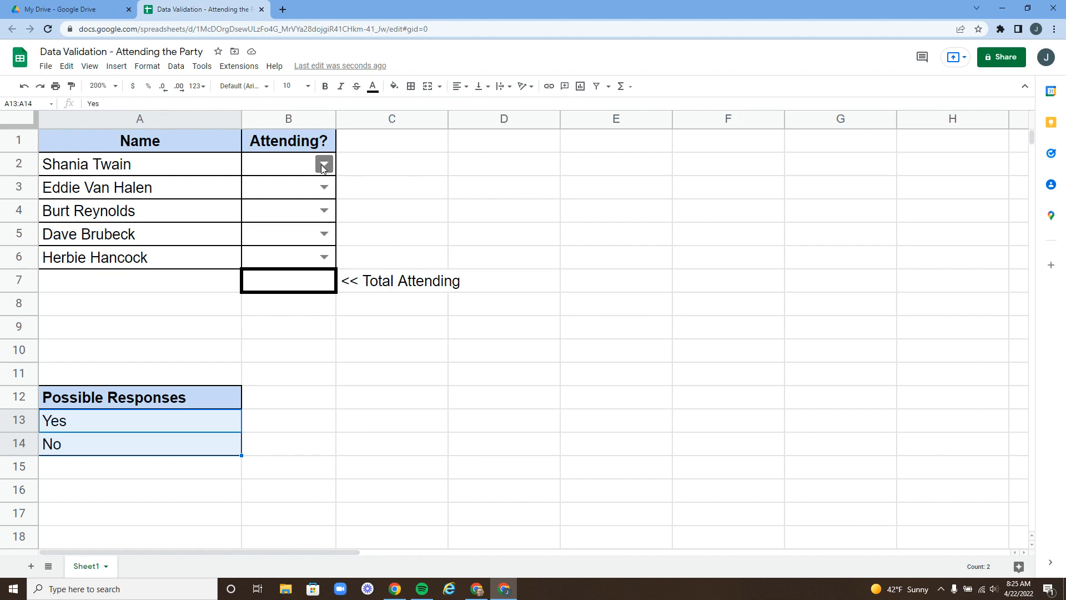
click(324, 165)
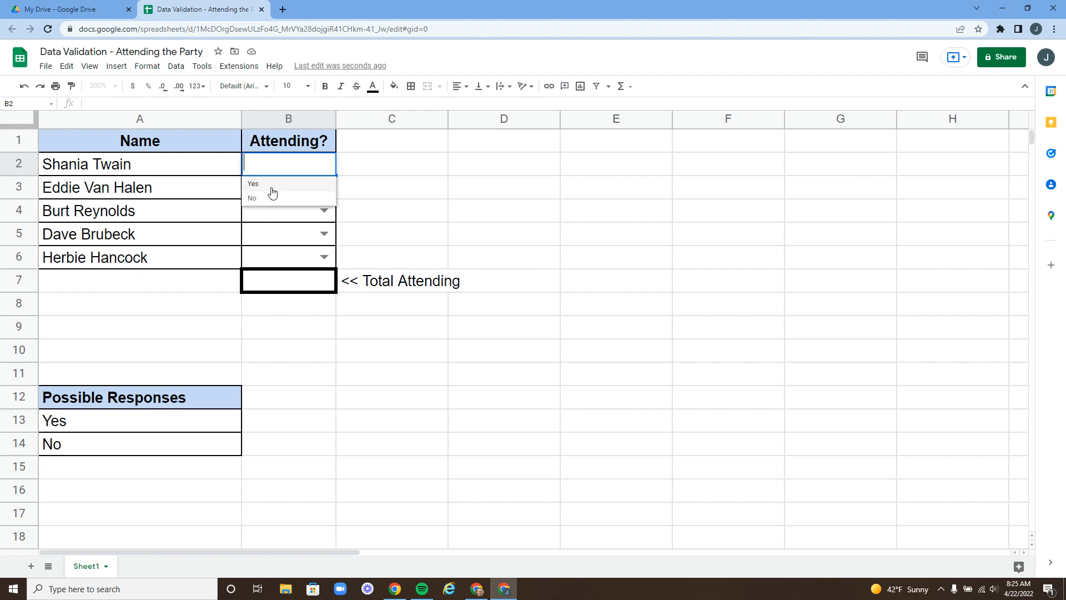
click(369, 188)
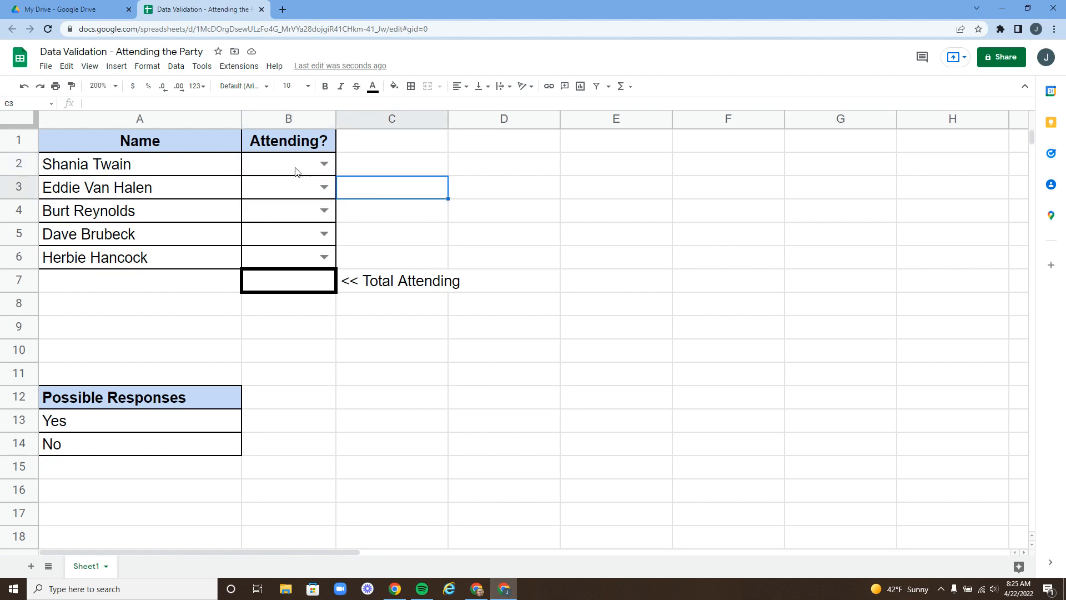
Remove the data validation from the Attending? cells B2:B6.
drag(294, 168, 305, 257)
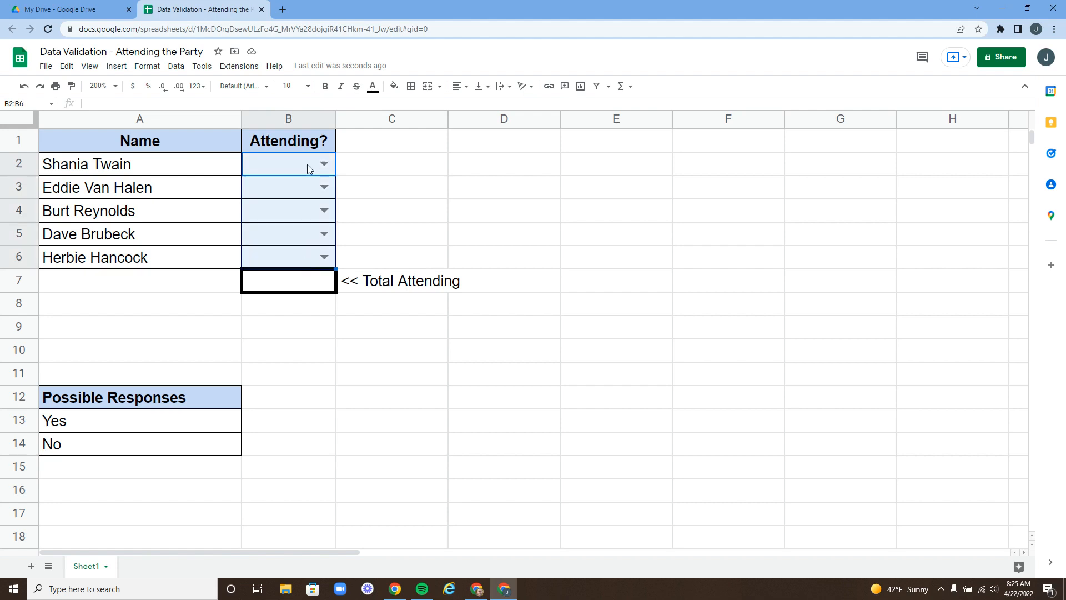
click(176, 67)
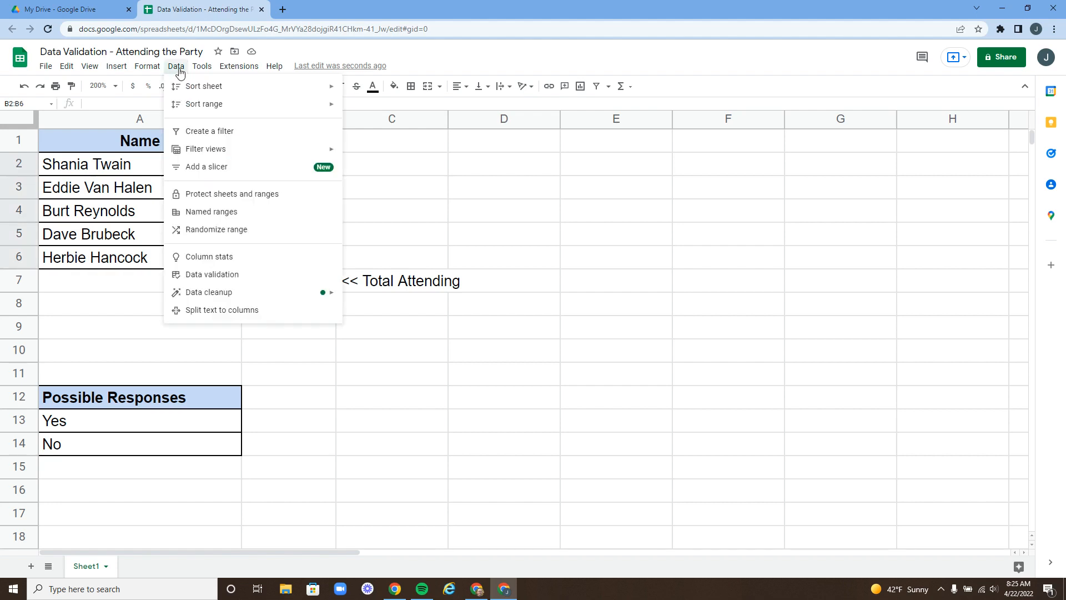
click(208, 274)
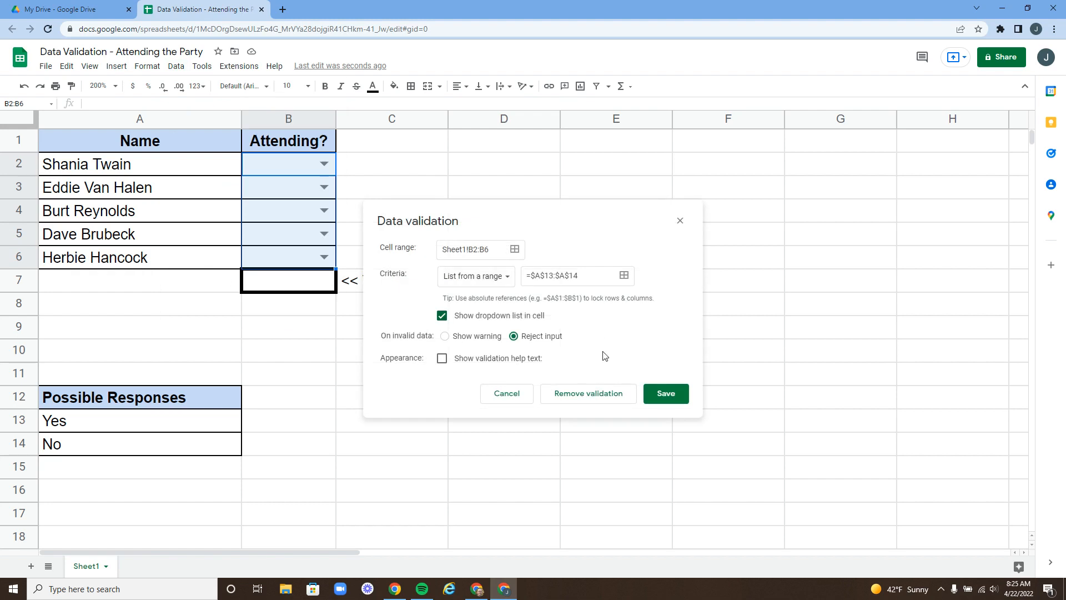
click(588, 395)
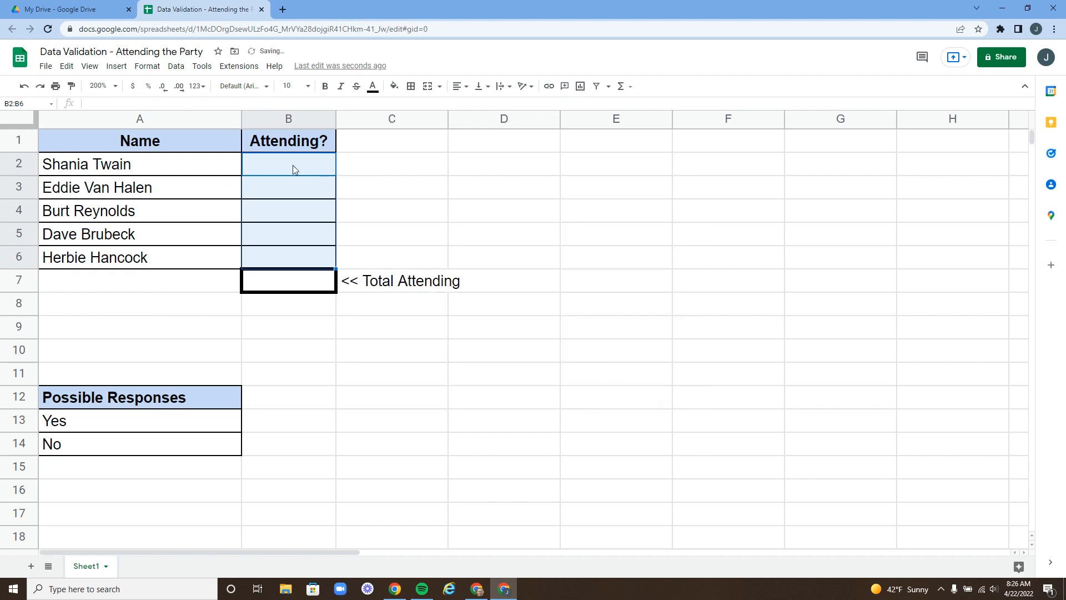
Apply Checkbox validation to B2:B6 with custom values Yes for checked and No for unchecked, rejecting invalid input.
click(174, 69)
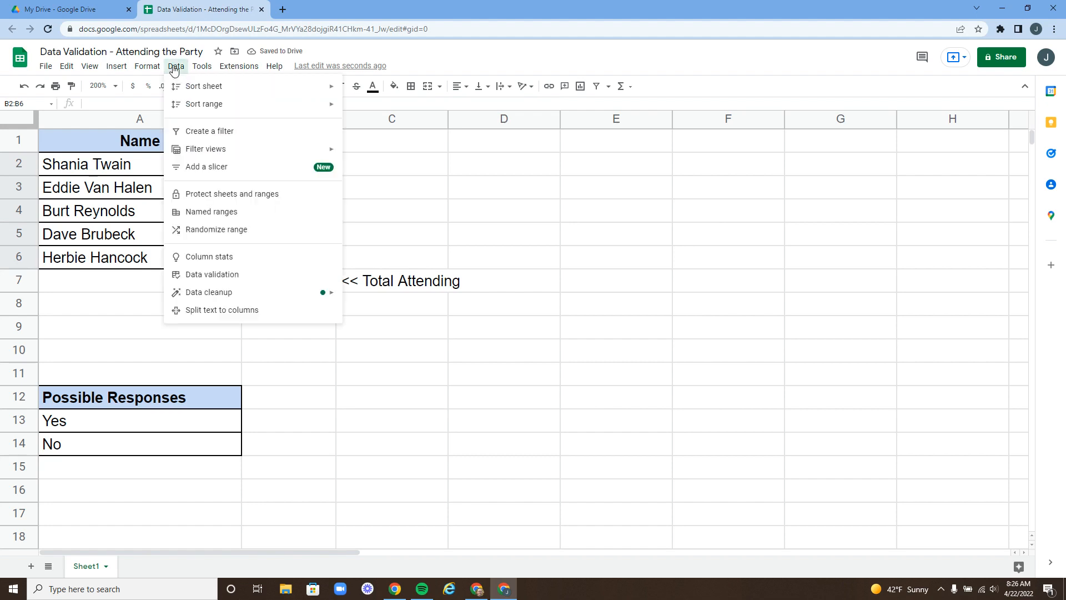
click(202, 275)
click(505, 277)
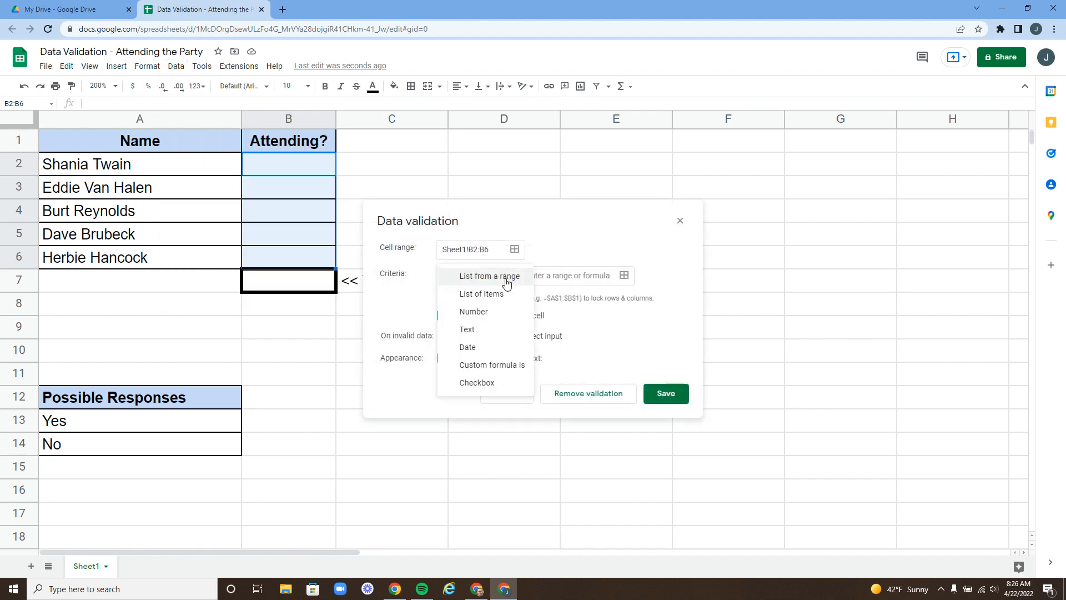
click(485, 389)
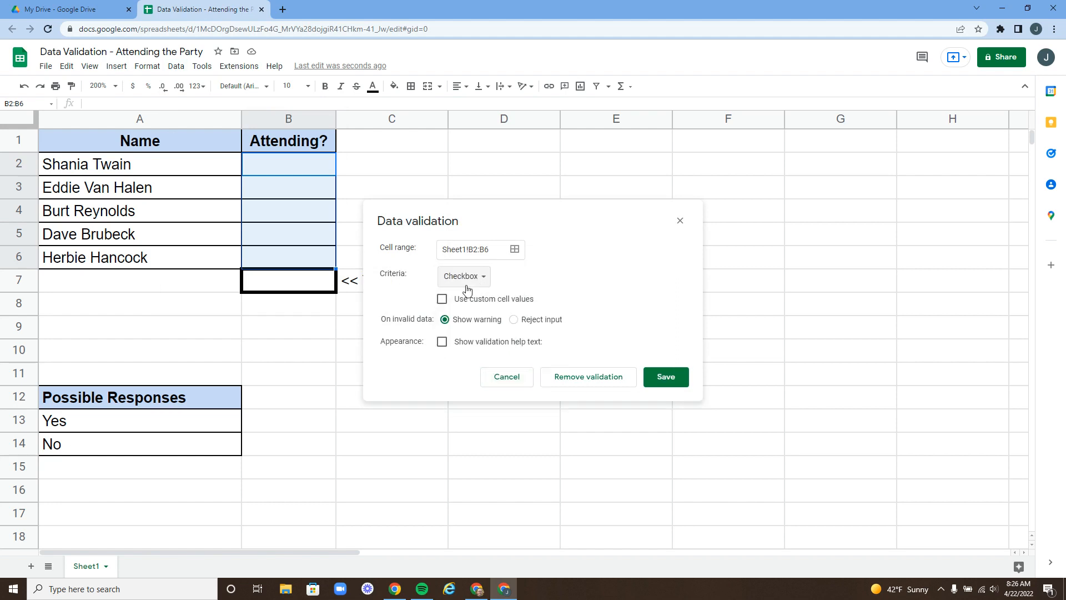
click(442, 300)
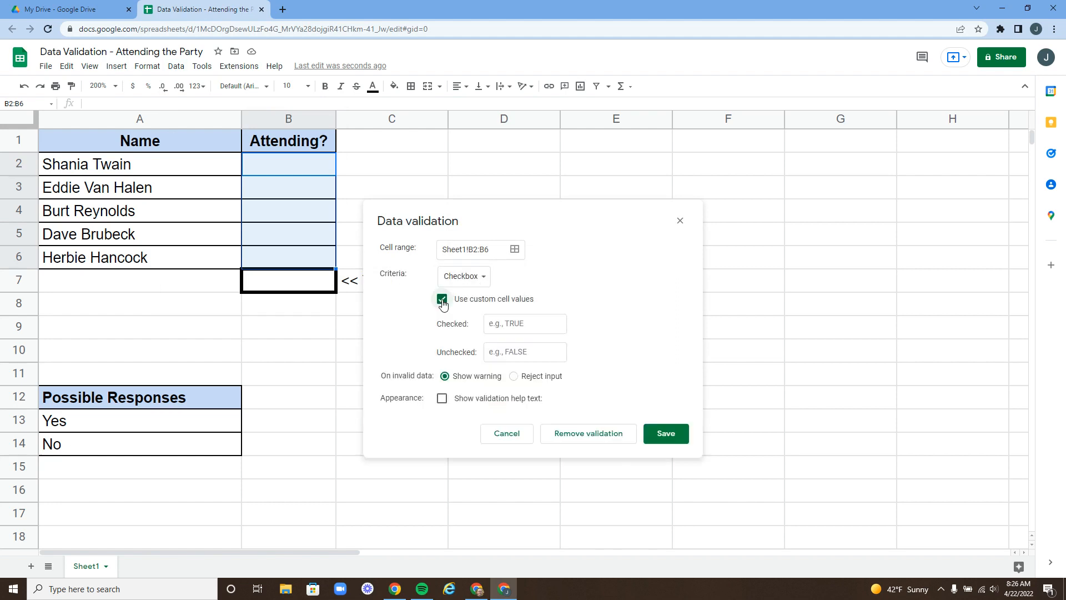
click(523, 323)
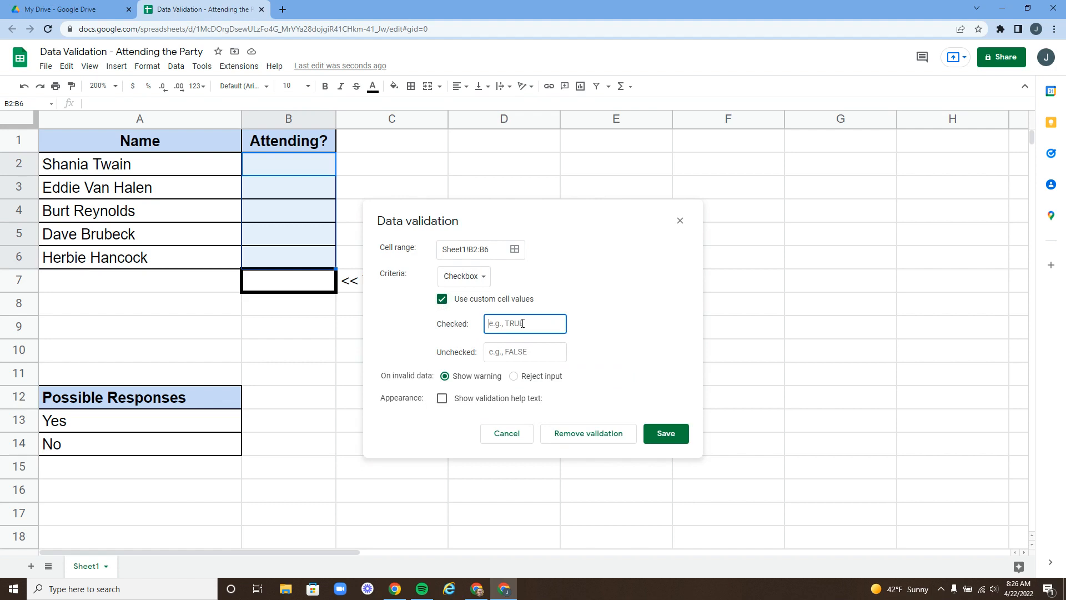
text(Yes)
click(523, 351)
text(No)
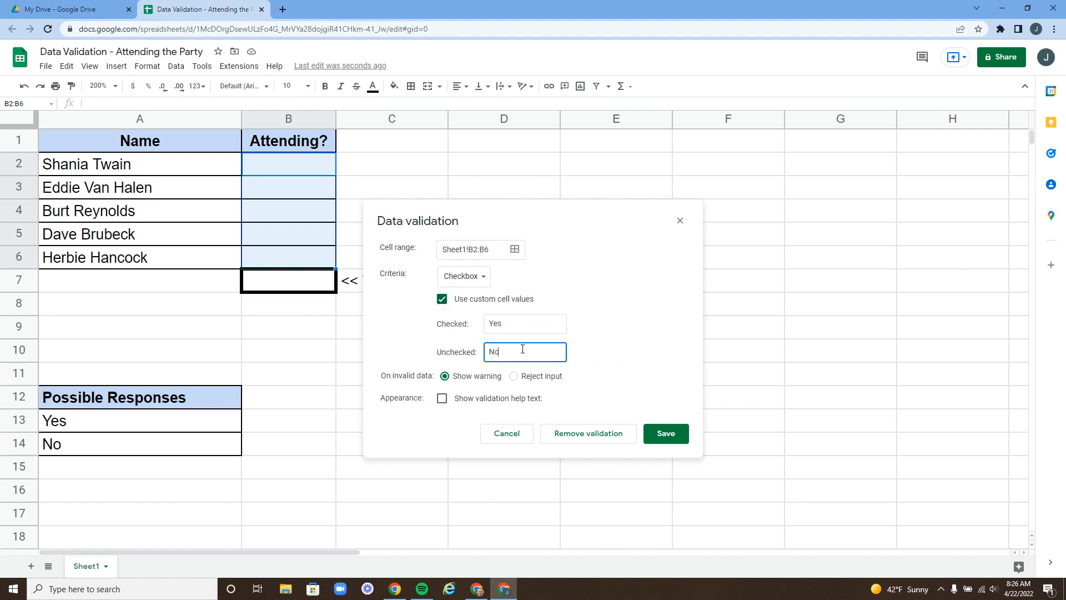
click(513, 377)
click(666, 433)
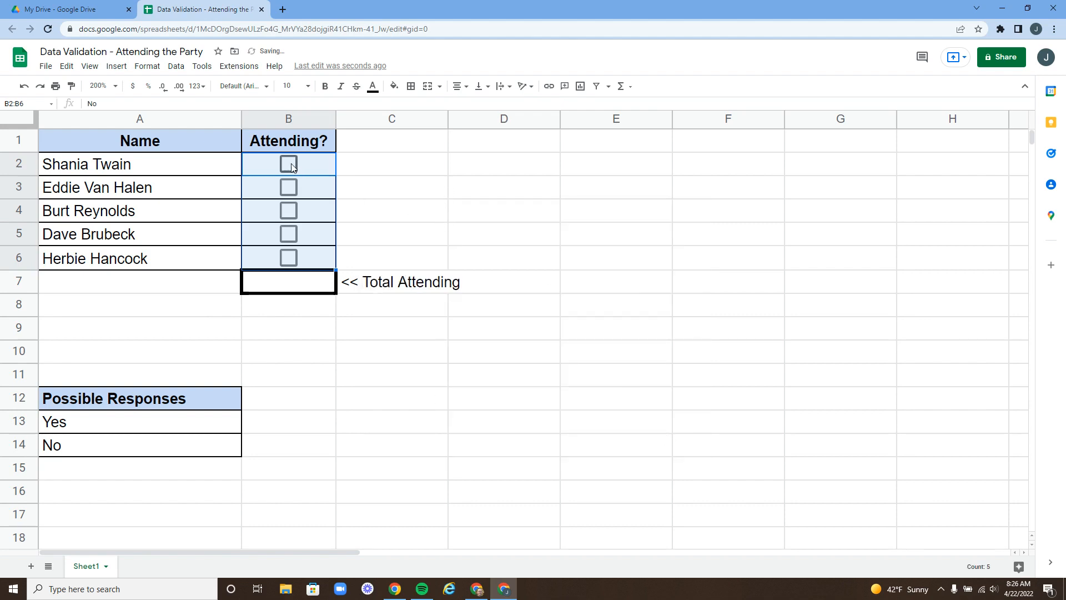
click(390, 180)
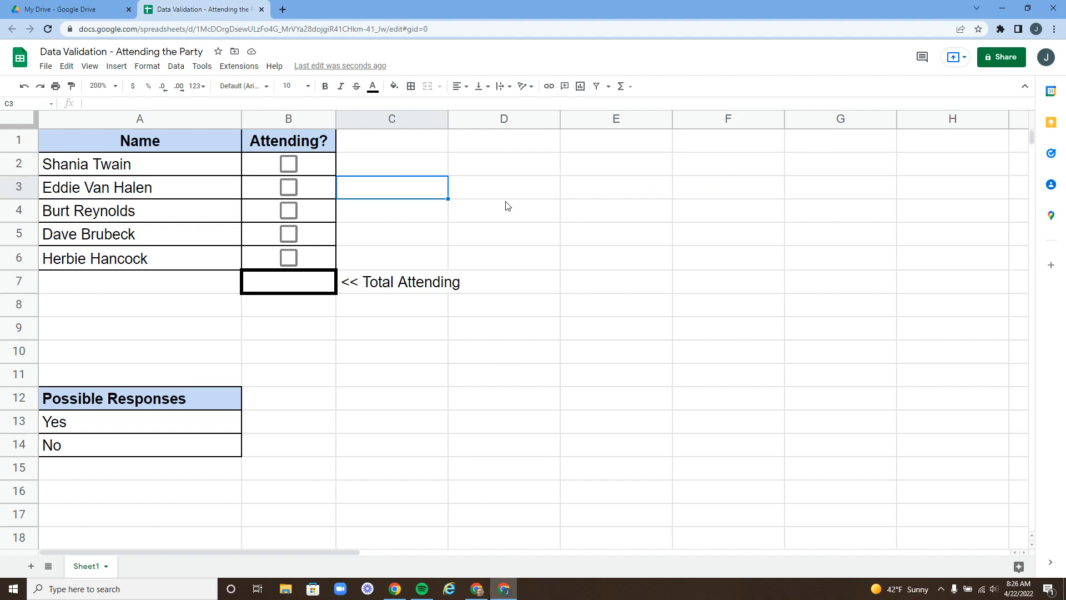
Tick the attendance checkbox in B2 and inspect the cell's underlying value.
click(289, 163)
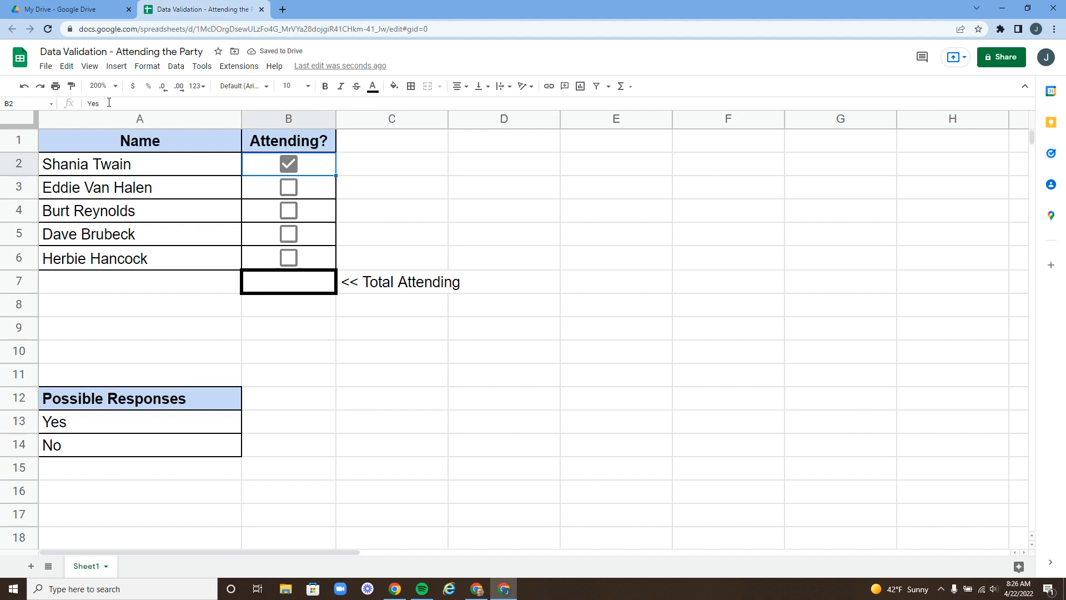
double_click(92, 104)
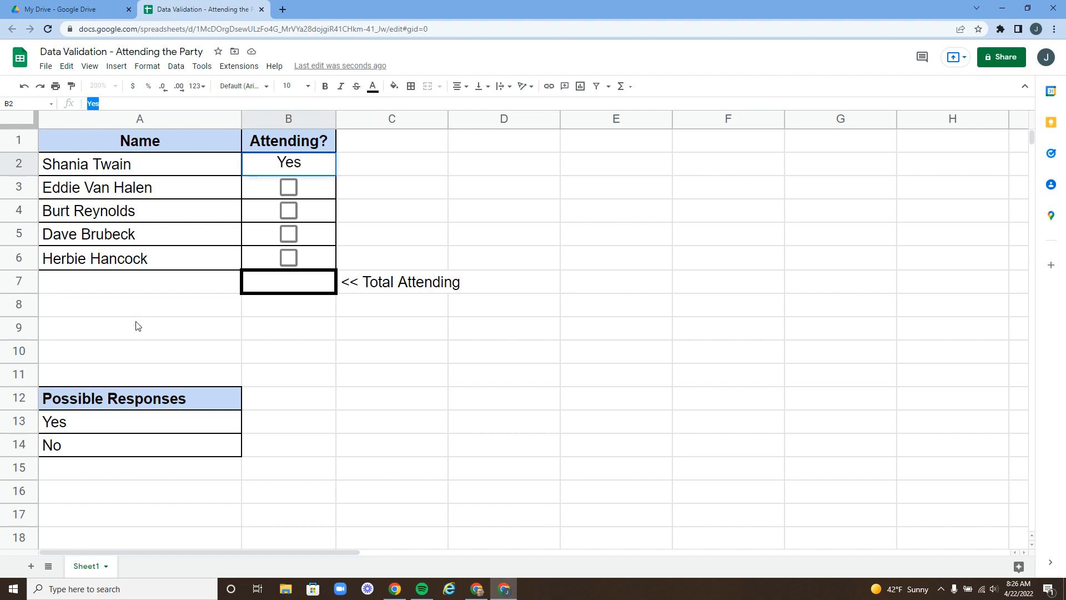
click(418, 182)
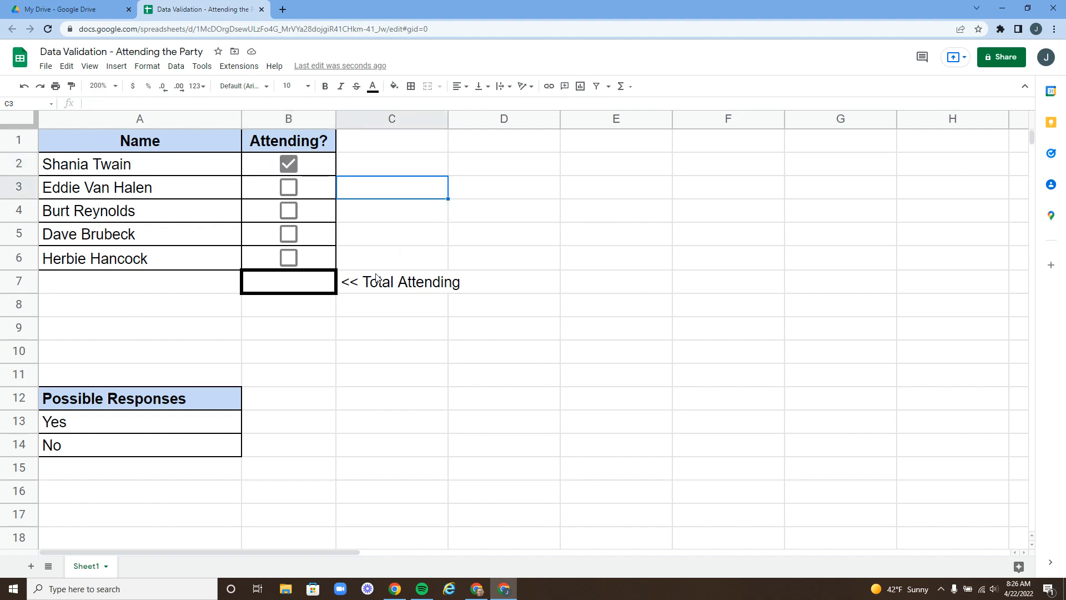